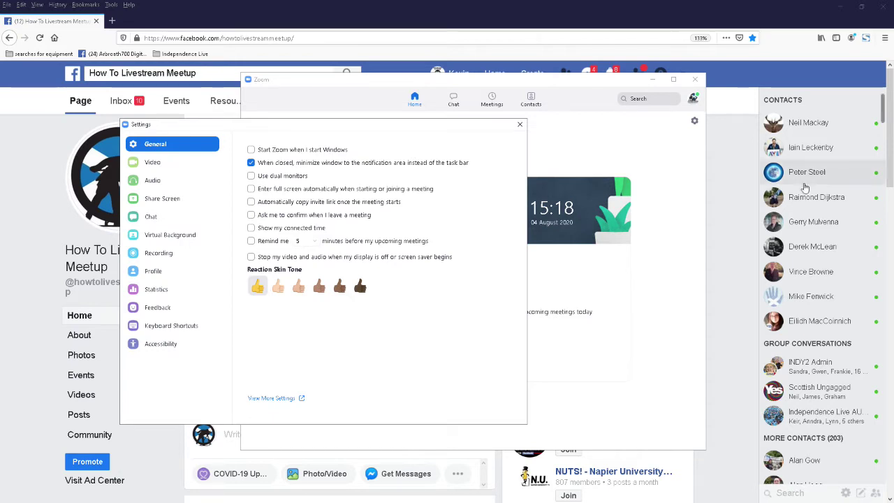
Open the full Zoom web settings and check the options under "Allow live streaming meetings" in the advanced in-meeting section
left_click(286, 404)
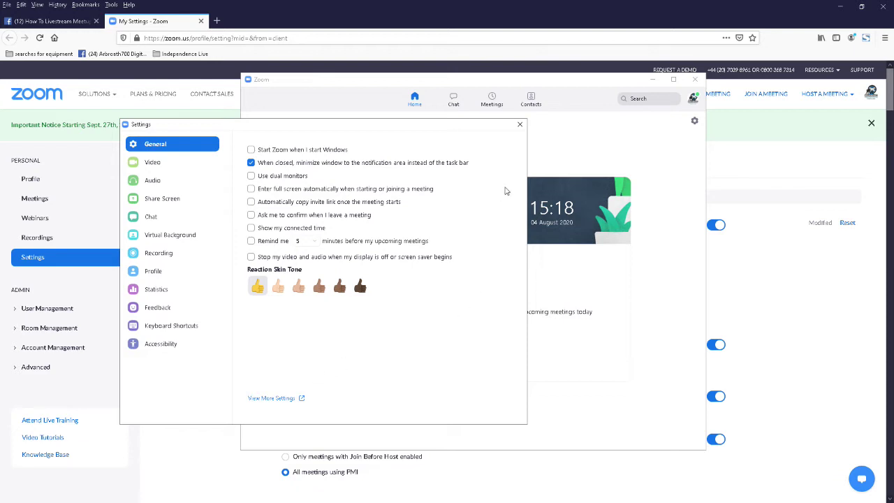
left_click(519, 126)
left_click(845, 293)
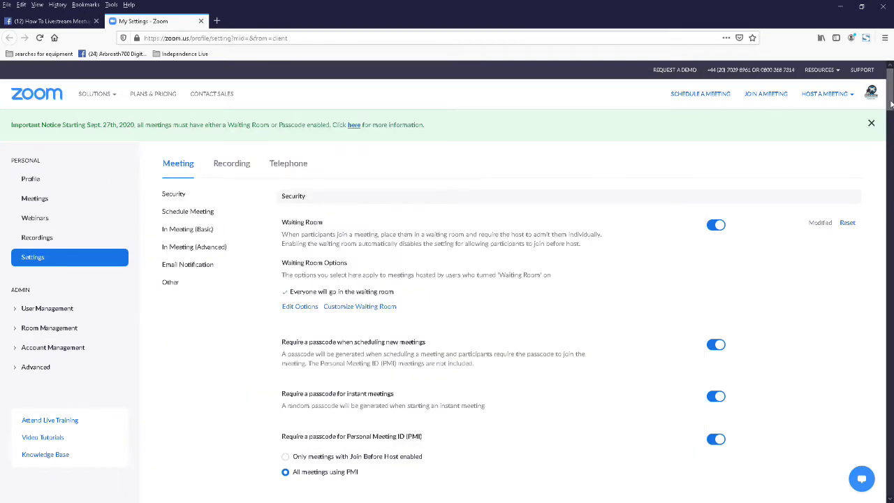
left_click_drag(890, 103, 884, 412)
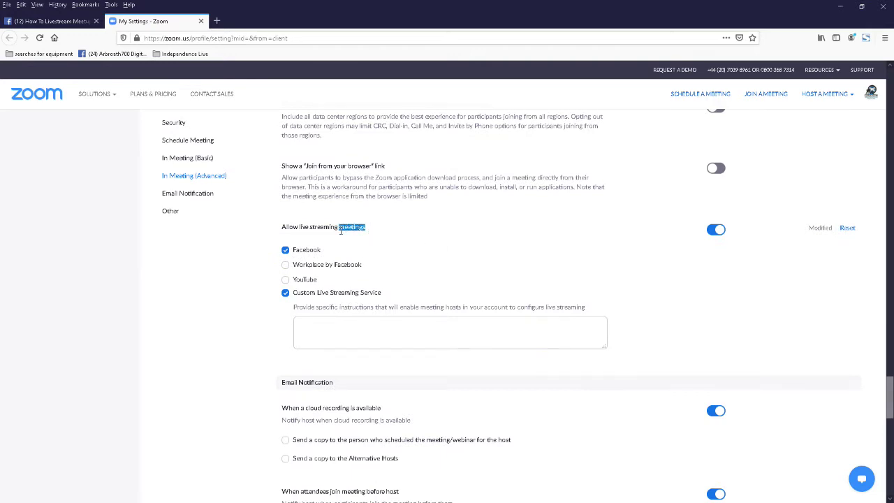
left_click_drag(339, 230, 292, 233)
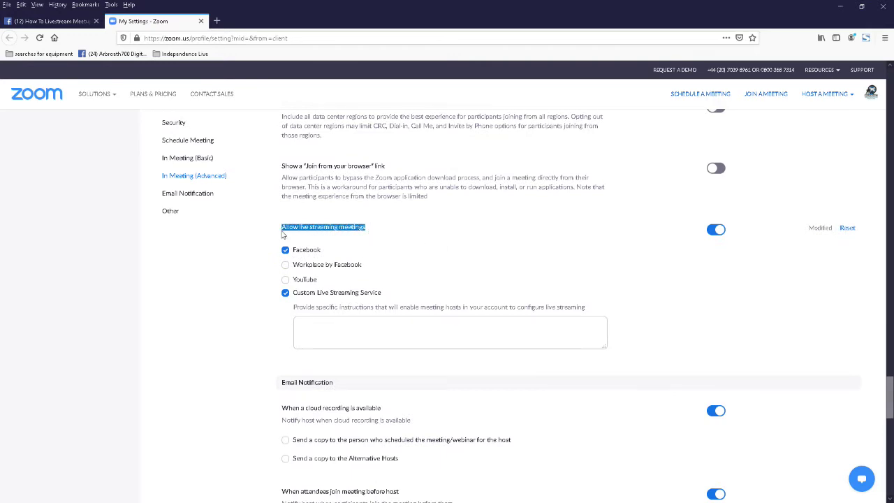
left_click(405, 238)
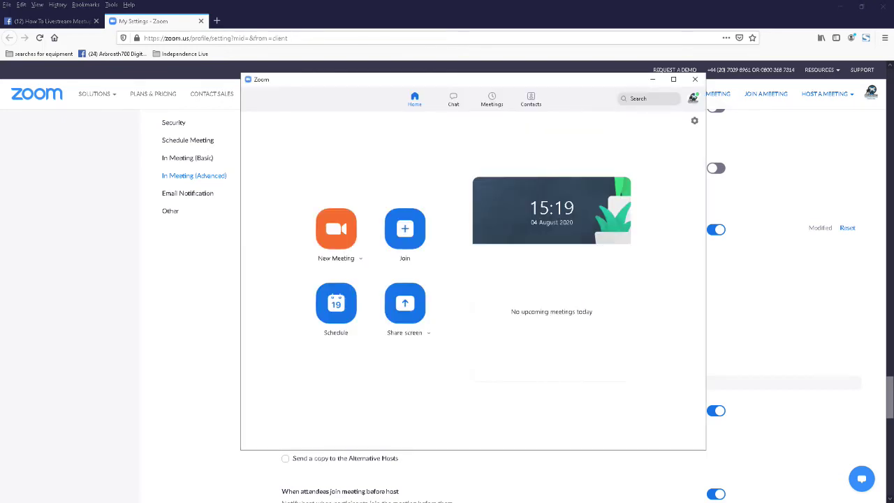
Start a new Zoom meeting, maximize its window and open the setup page for live streaming to a custom service
left_click(341, 242)
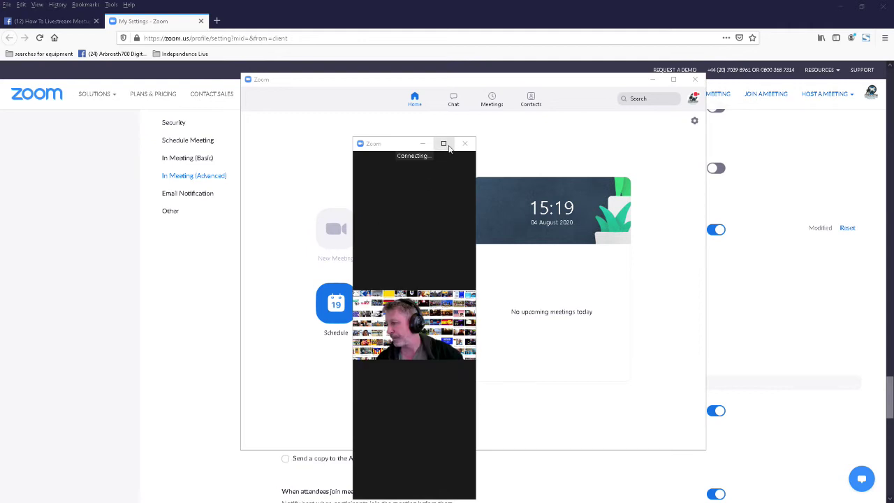
left_click(447, 145)
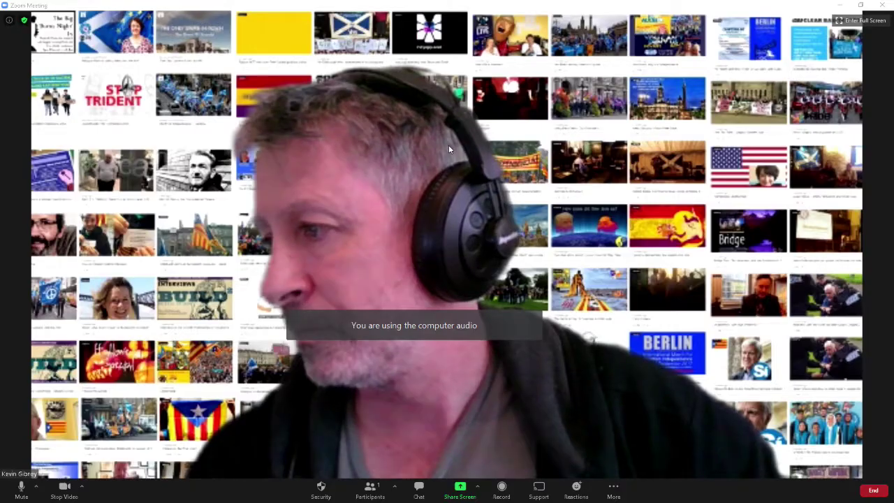
left_click(615, 493)
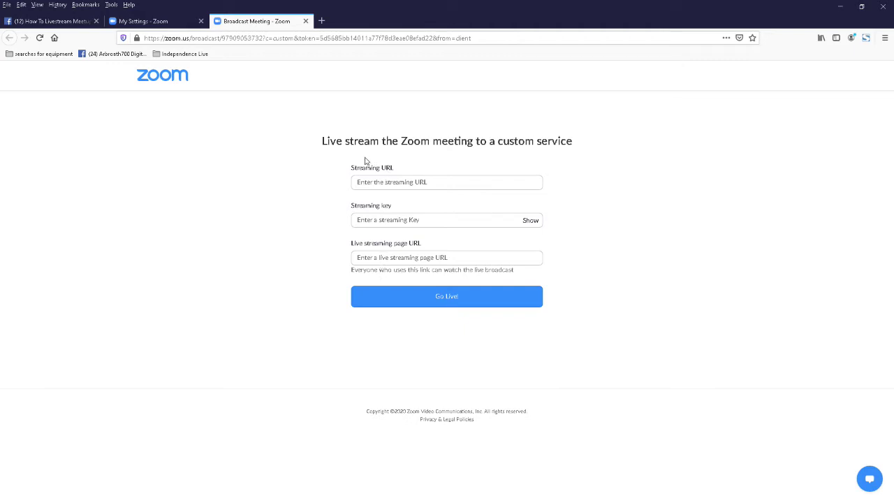
Switch to the How To Livestream Meetup Facebook page and open Live Producer by going live from Creator Studio
left_click(62, 20)
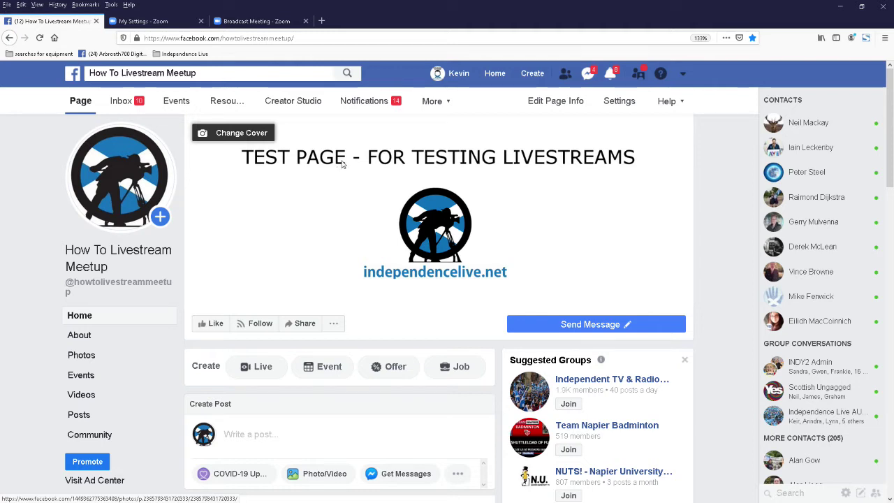
left_click(309, 104)
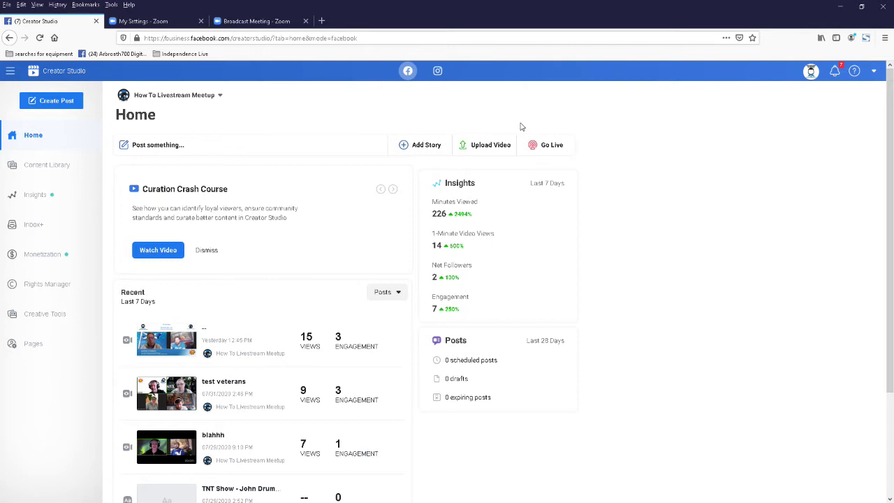
left_click(555, 150)
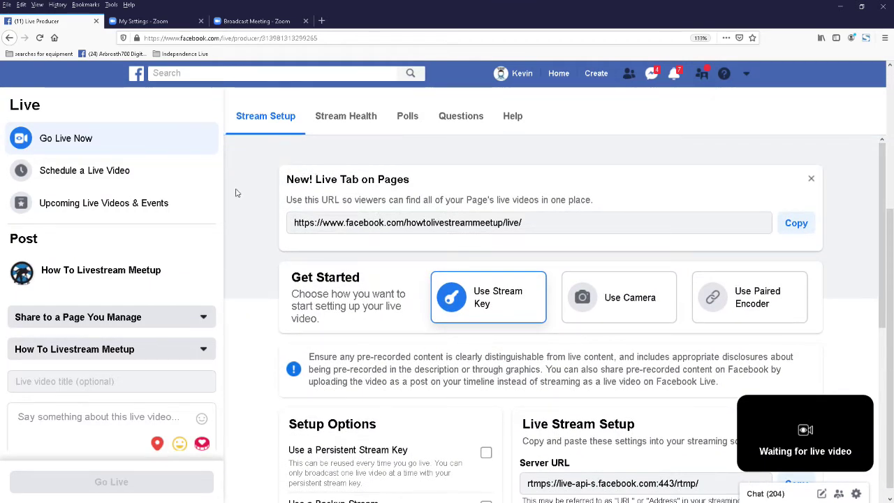
Switch to scheduling a live video and enter "Video title" as the live video's title
left_click(93, 180)
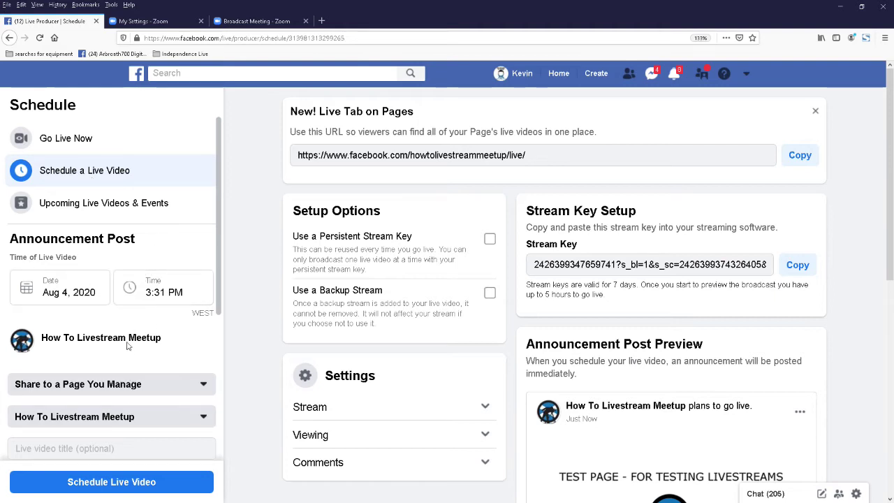
scroll(129, 415, "down", 2)
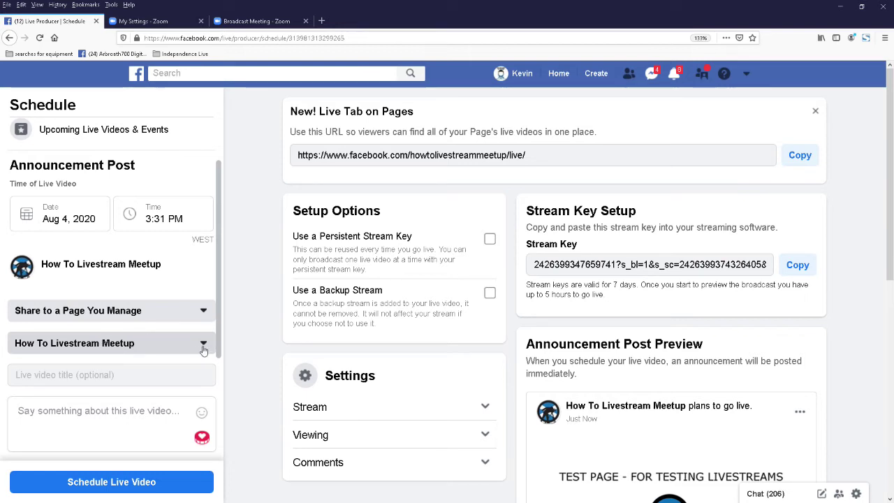
left_click(142, 377)
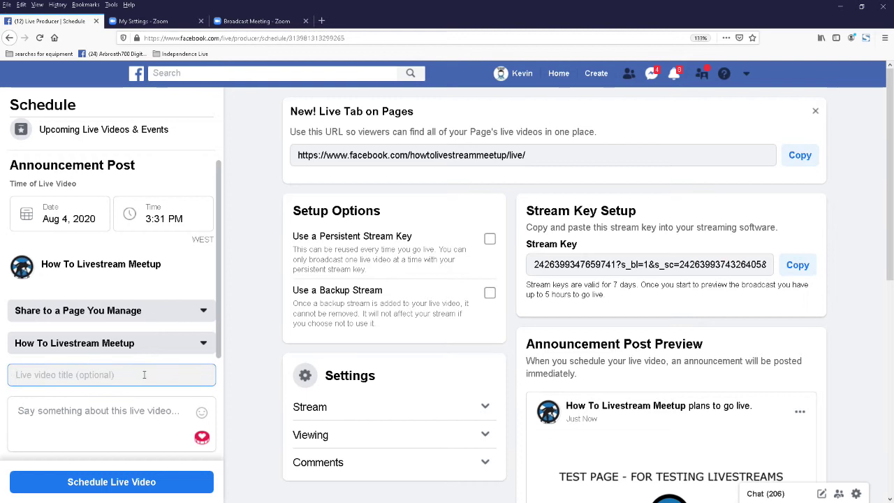
type("Vide")
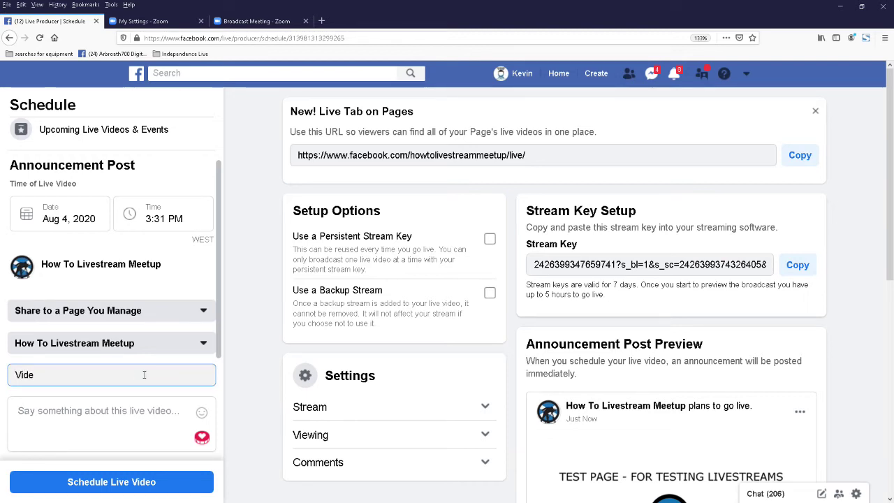
type("o title")
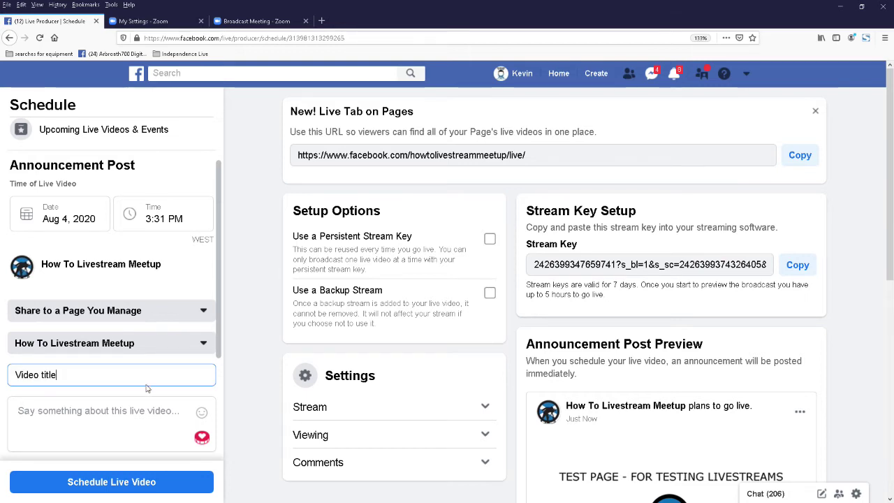
Copy the title into the live video's description and add "blah blah" below it after a blank line
left_click_drag(143, 381, 13, 373)
right_click(14, 372)
left_click(47, 257)
left_click(93, 411)
right_click(93, 411)
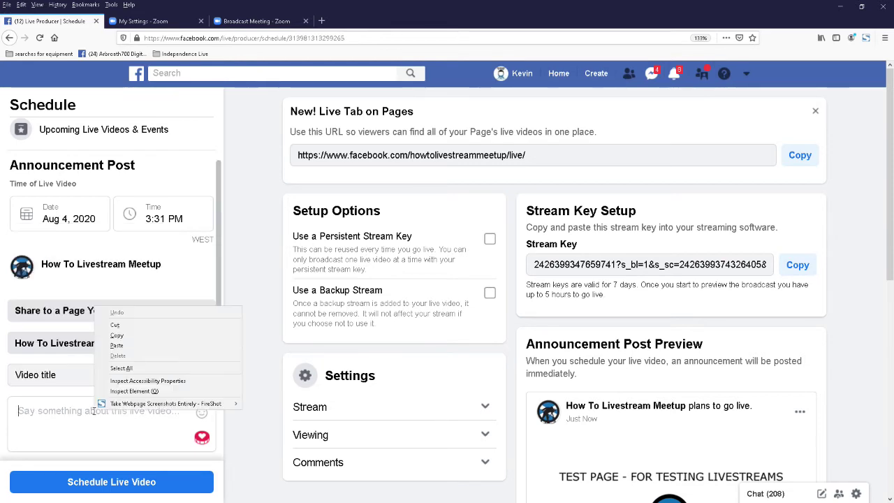
left_click(116, 345)
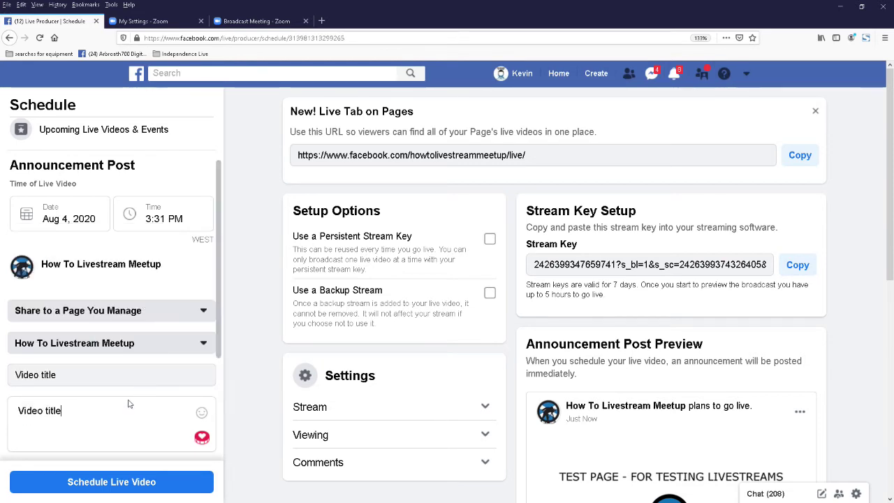
key("Return")
key("Return")
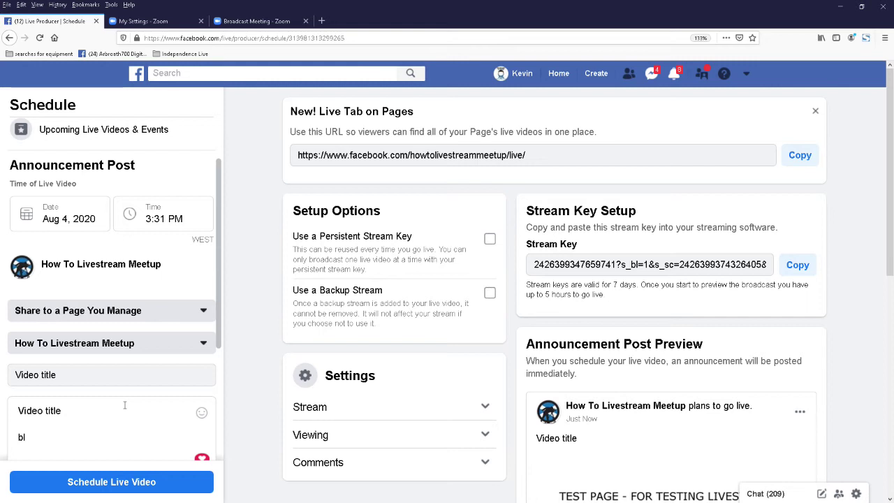
type("h blah")
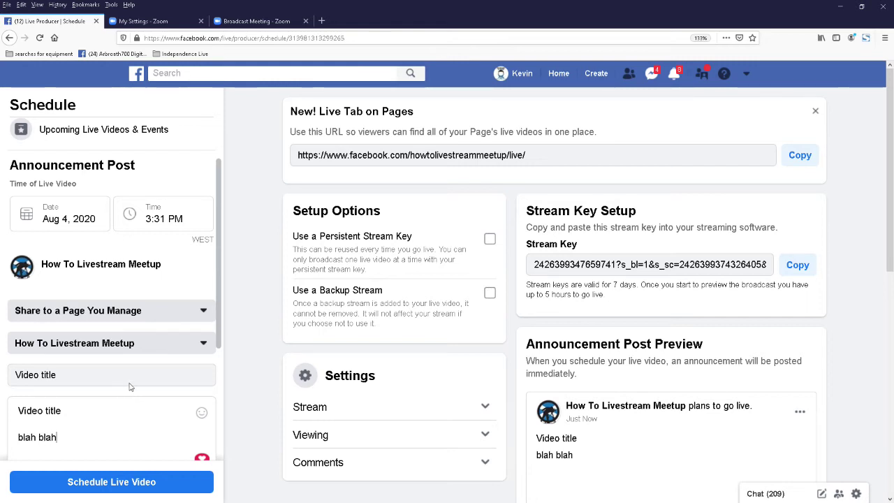
Look through the remaining scheduling options for the announcement post and switch back to Go Live Now
scroll(129, 384, "down", 1)
scroll(136, 380, "down", 3)
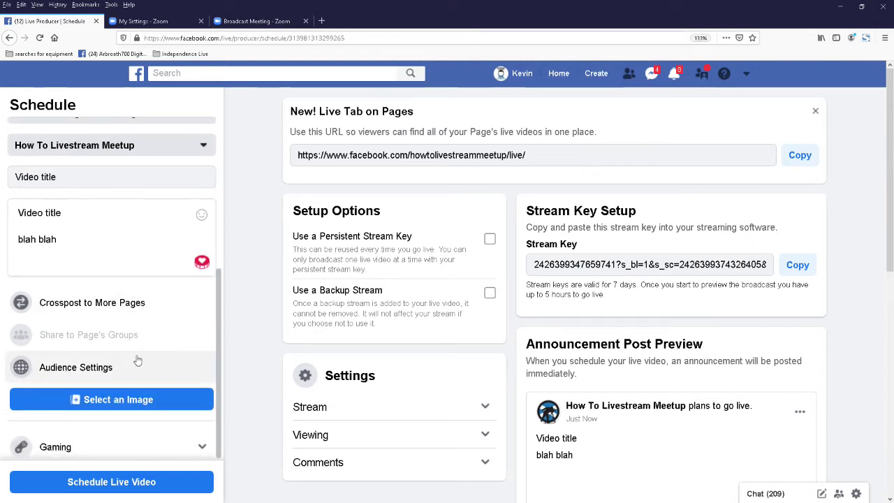
scroll(137, 361, "down", 1)
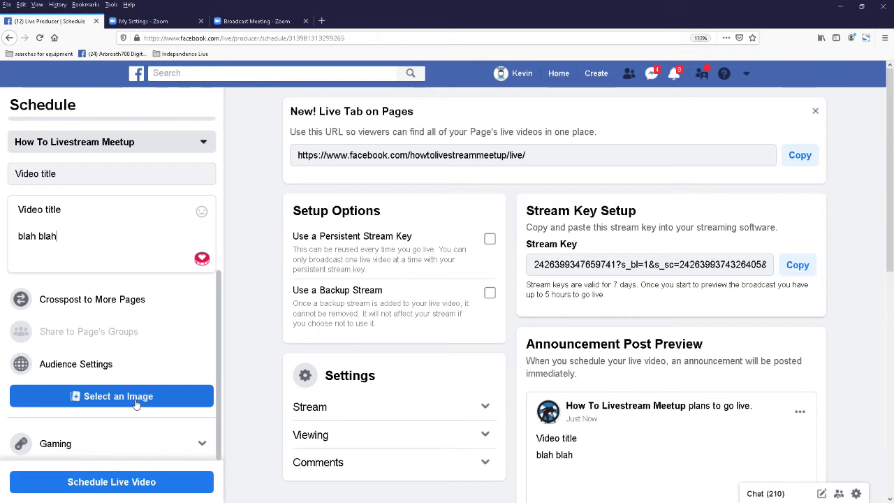
scroll(159, 325, "up", 4)
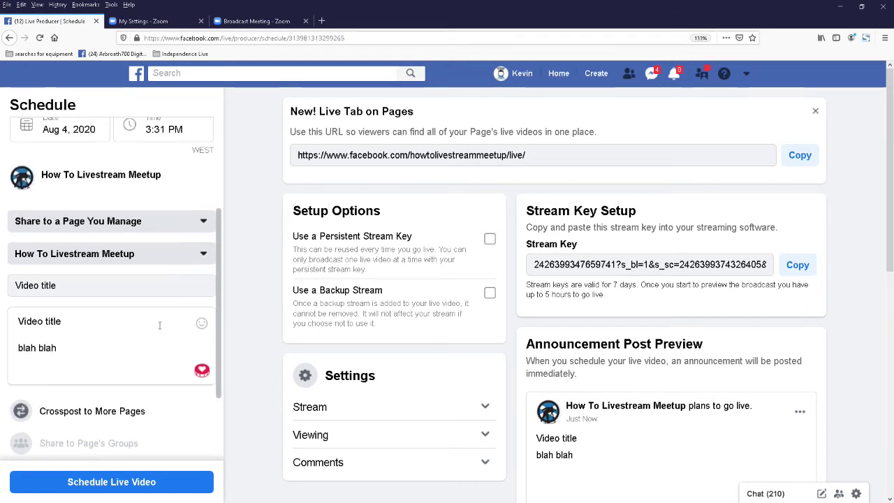
scroll(159, 325, "up", 4)
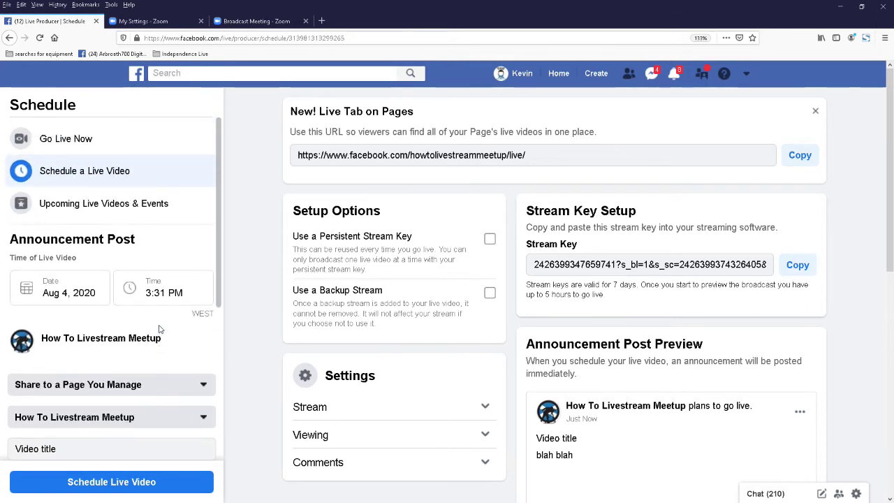
left_click(72, 148)
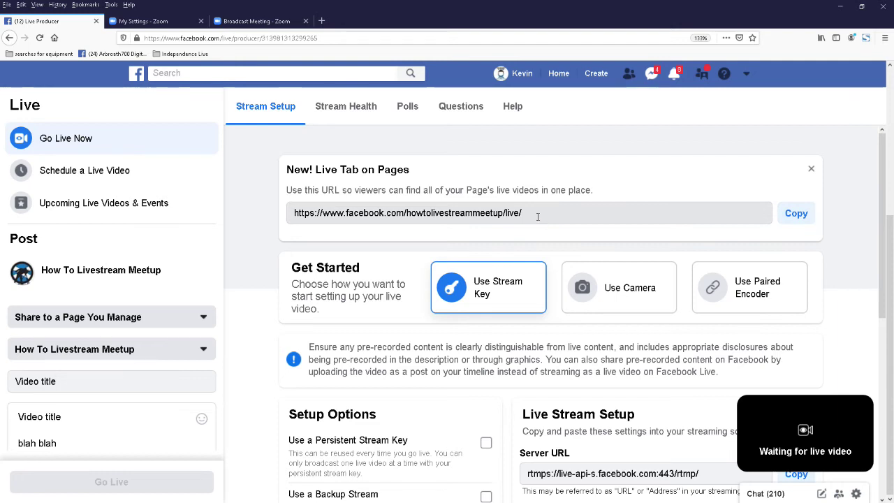
Copy the Facebook page's live URL into the Live streaming page URL field of Zoom's custom streaming form
left_click(802, 218)
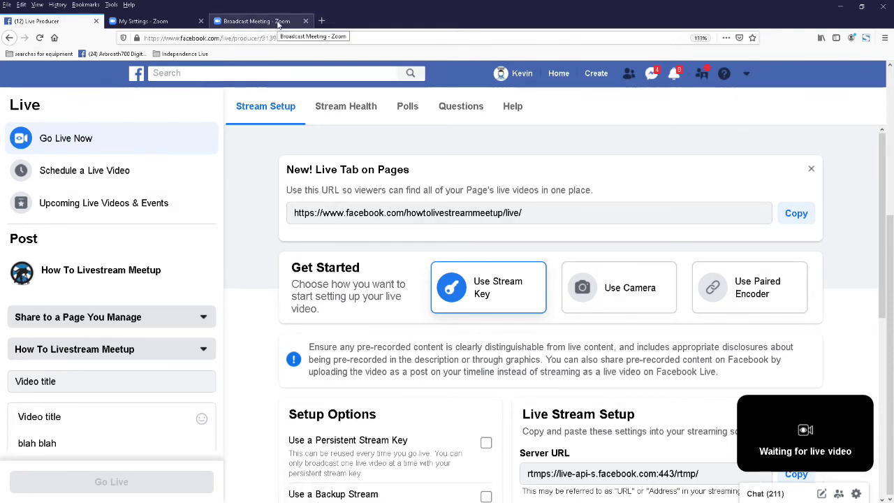
left_click(273, 23)
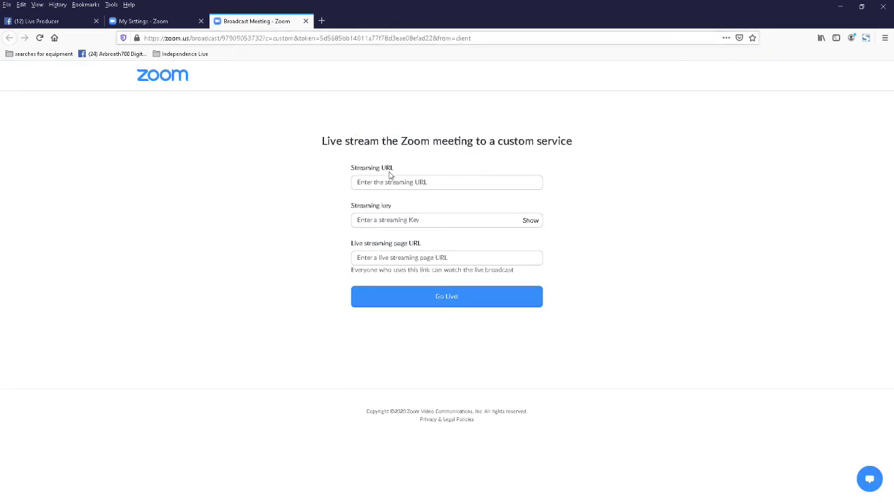
left_click(431, 259)
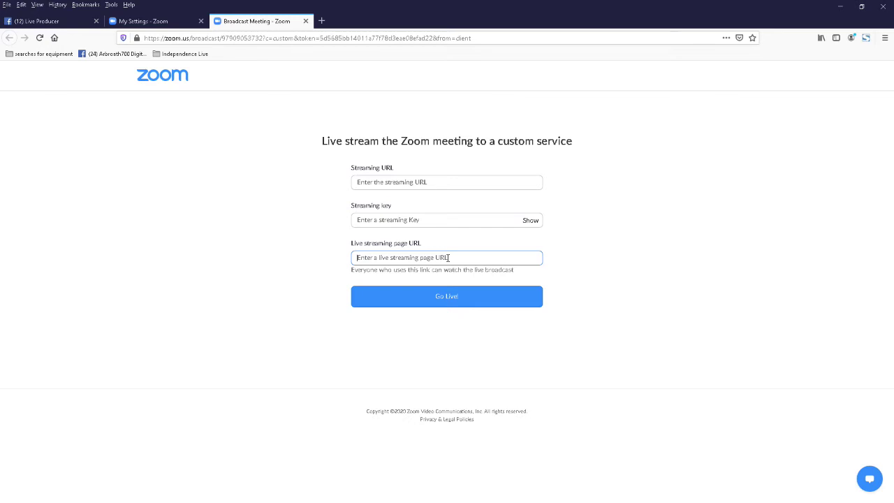
right_click(446, 258)
left_click(481, 314)
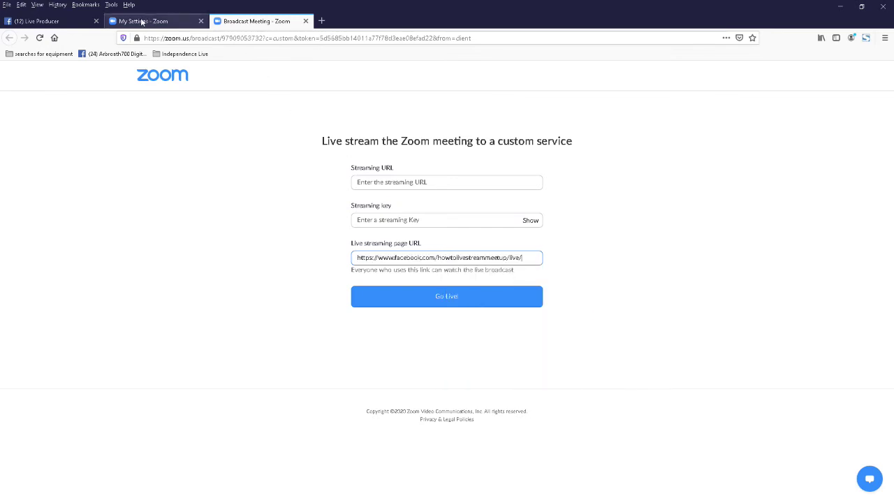
Copy the server URL from Facebook Live Producer into the Streaming URL field of Zoom's custom streaming form
left_click(87, 21)
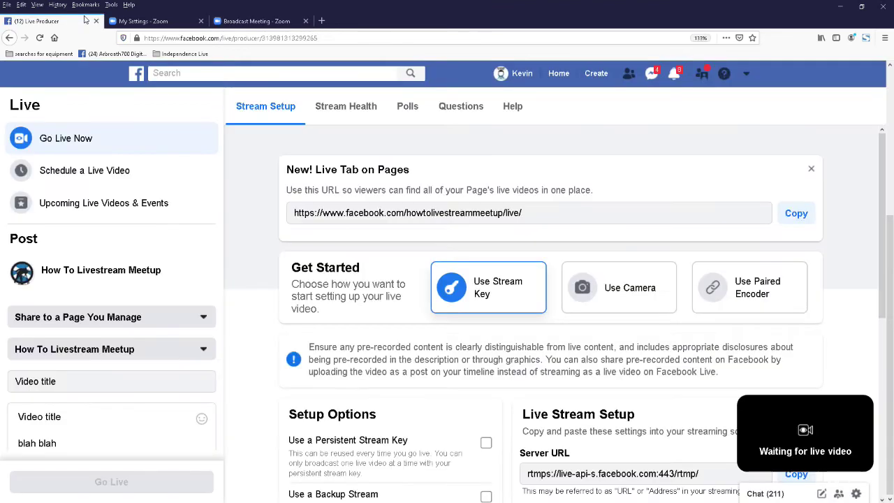
scroll(604, 304, "down", 3)
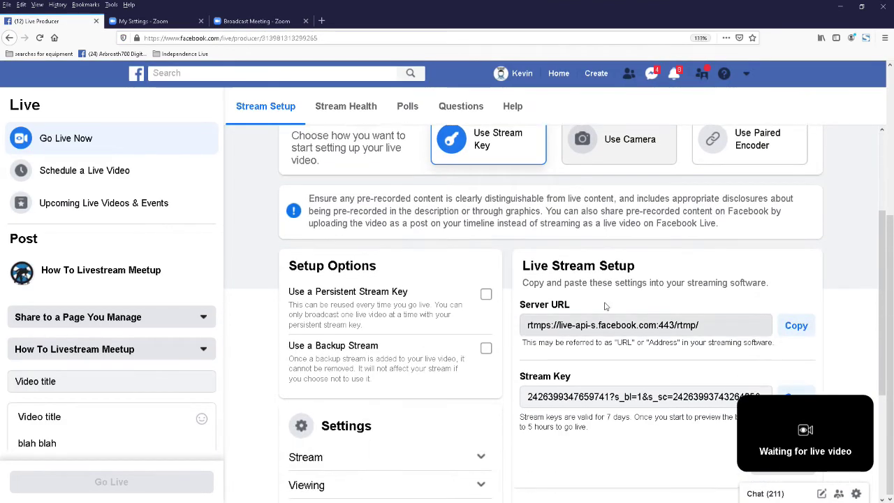
scroll(605, 306, "down", 1)
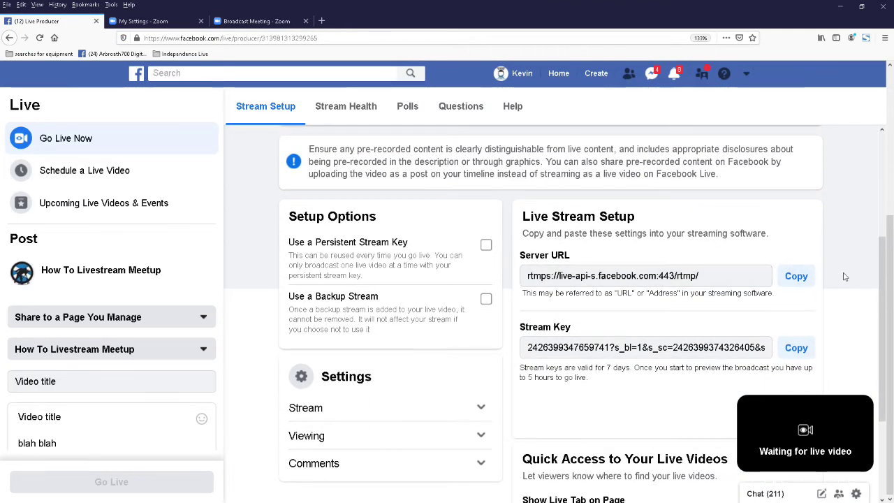
left_click(796, 278)
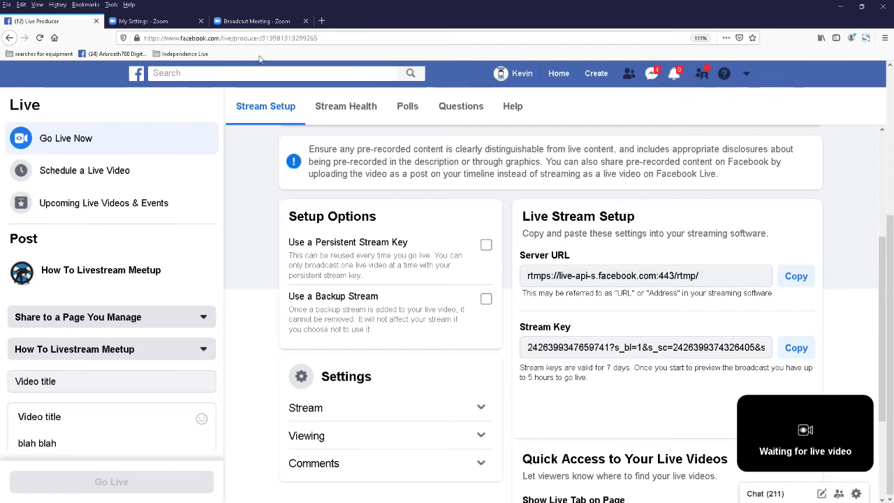
left_click(243, 22)
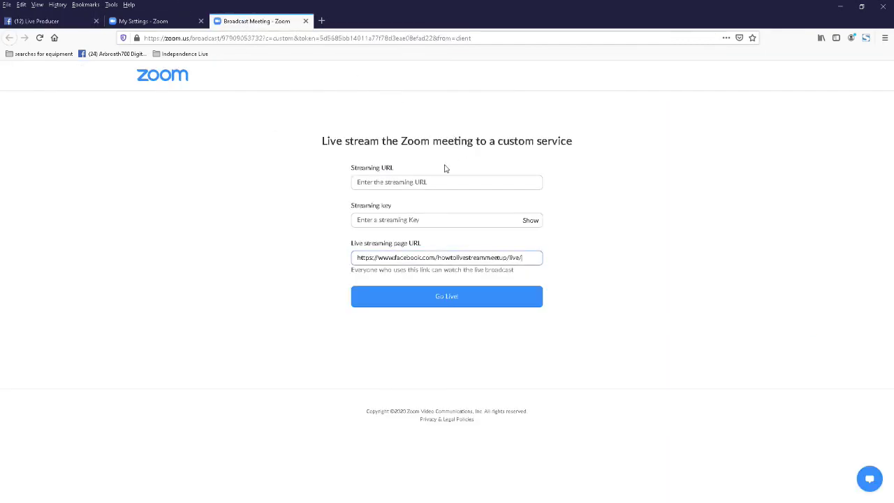
left_click(417, 183)
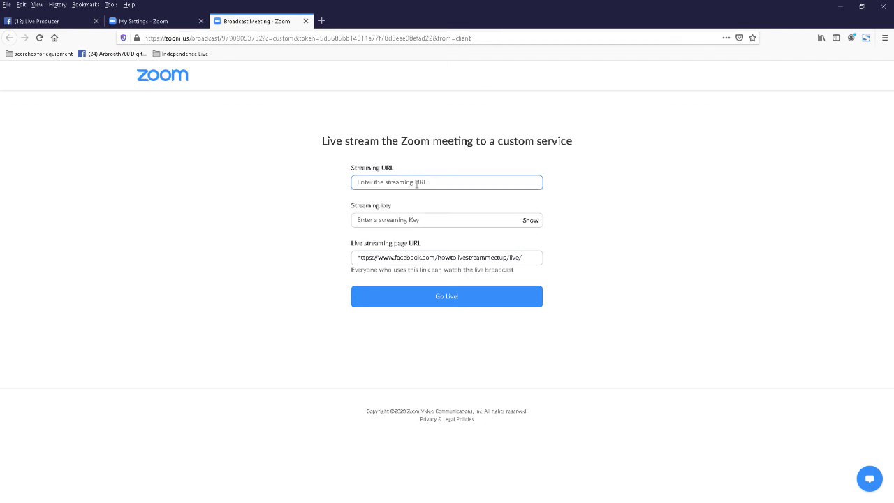
right_click(417, 185)
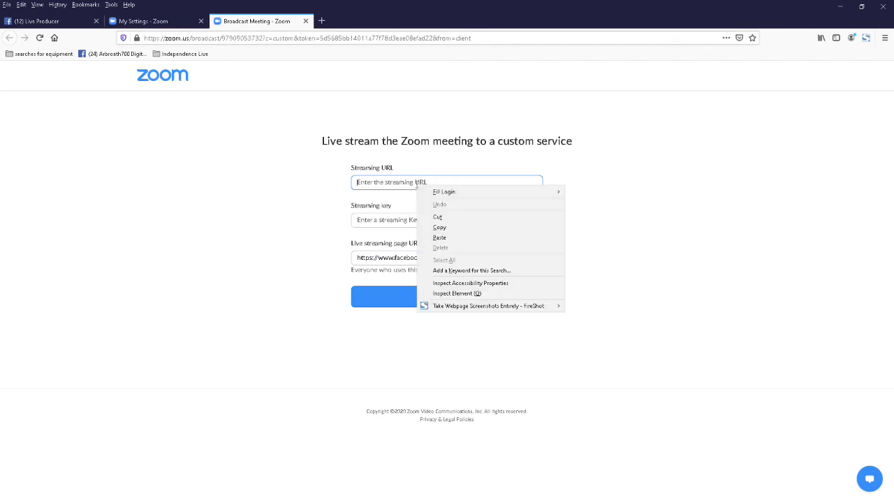
left_click(464, 237)
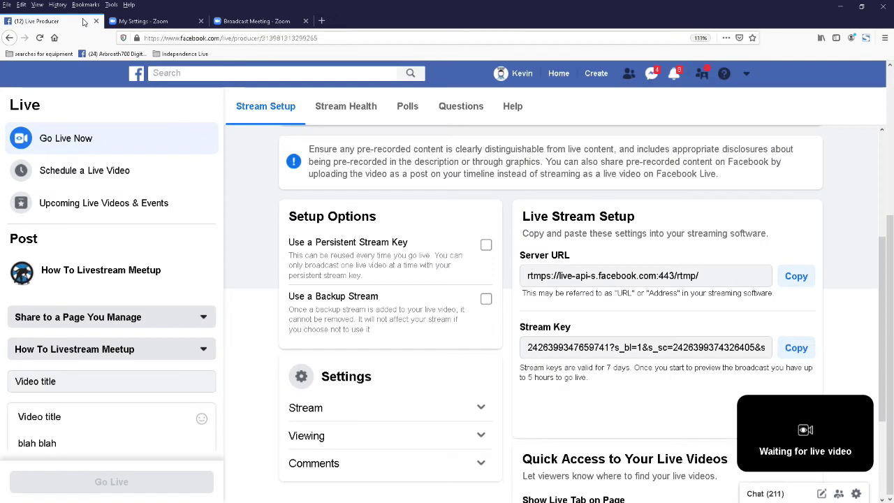
Copy the stream key from Facebook Live Producer into the Streaming key field of Zoom's custom streaming form
left_click(49, 21)
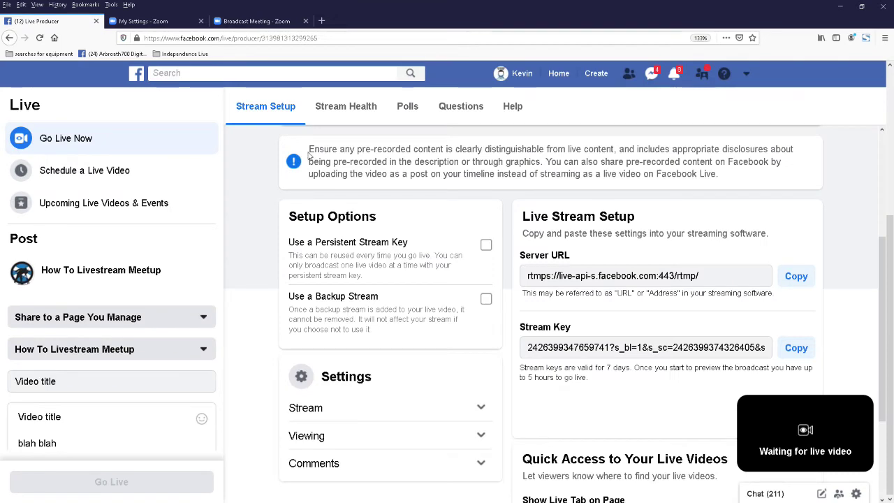
left_click(793, 352)
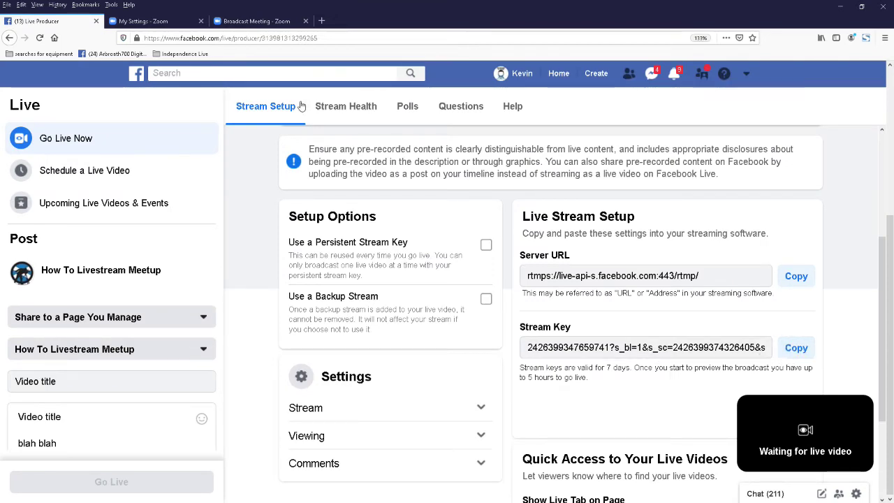
left_click(270, 20)
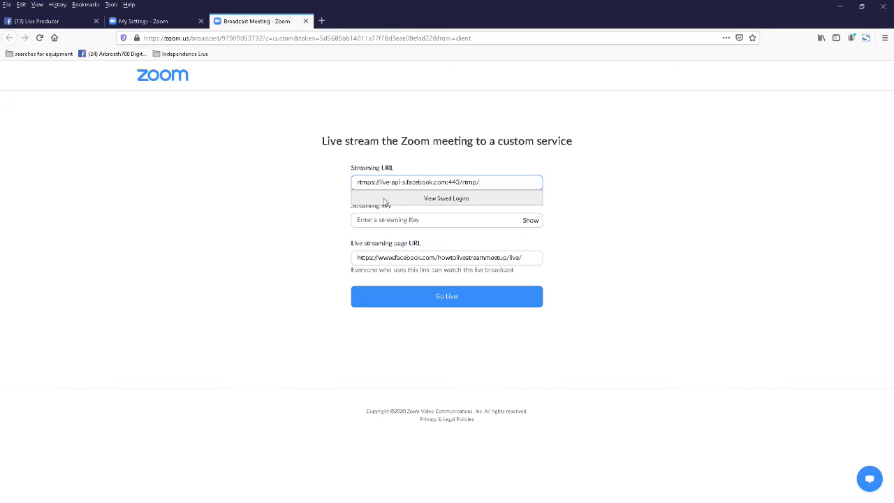
left_click(390, 218)
right_click(392, 221)
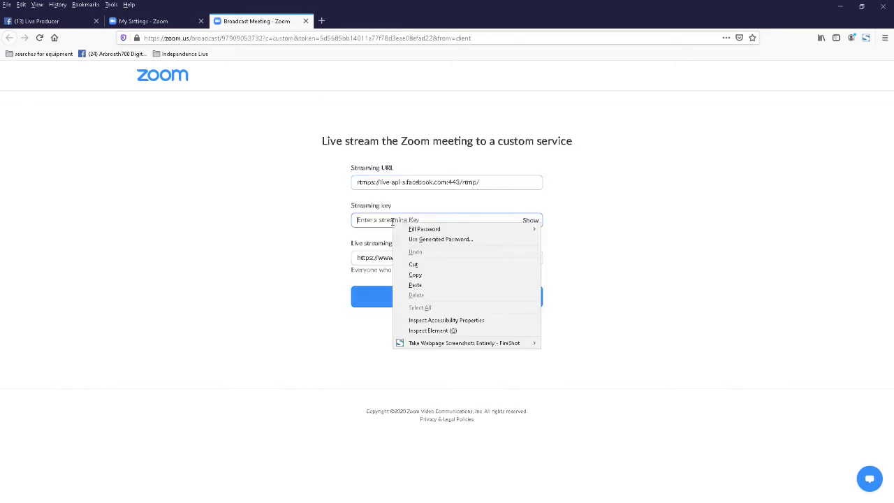
left_click(456, 285)
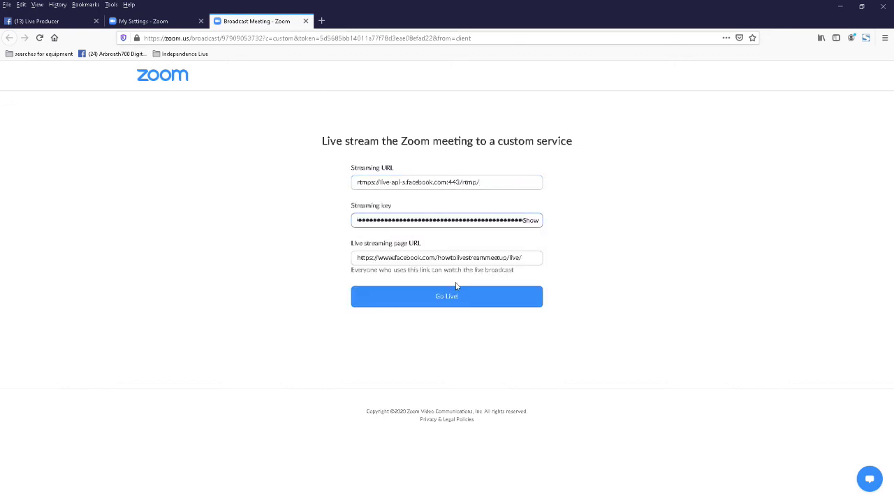
Start the meeting's custom live stream from Zoom without saving the login in the browser, and return to Facebook Live Producer
left_click(465, 305)
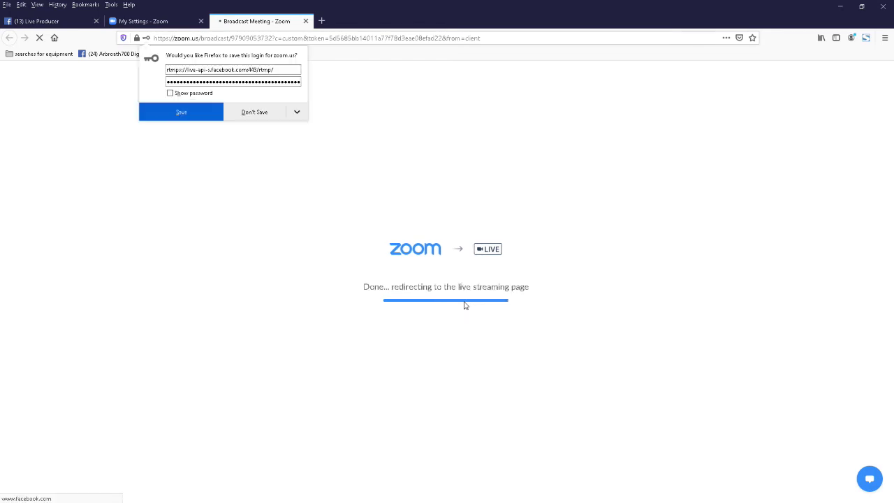
left_click(275, 119)
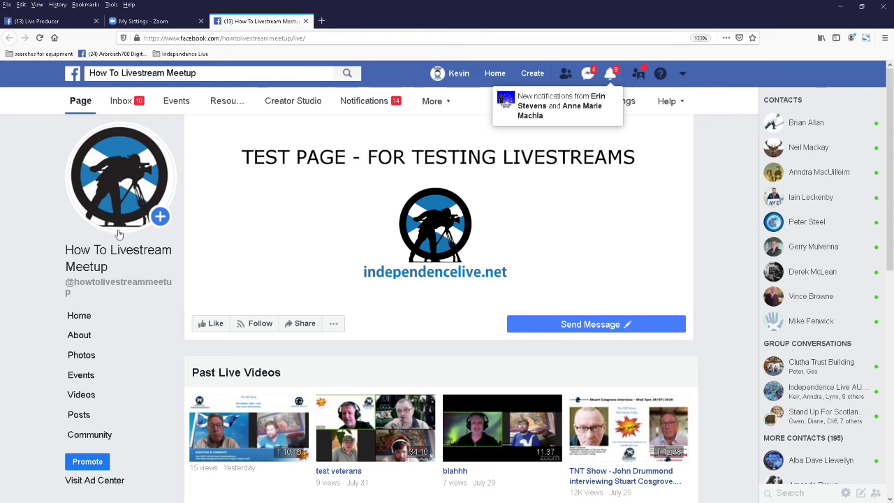
left_click(63, 23)
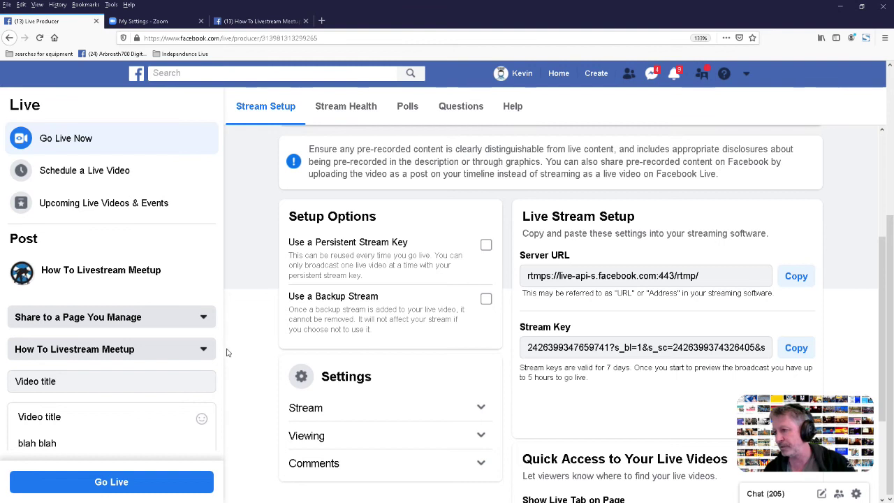
Choose the Yes Media page for crossposting the live video and save the crossposting selection
scroll(227, 353, "down", 3)
scroll(215, 342, "down", 2)
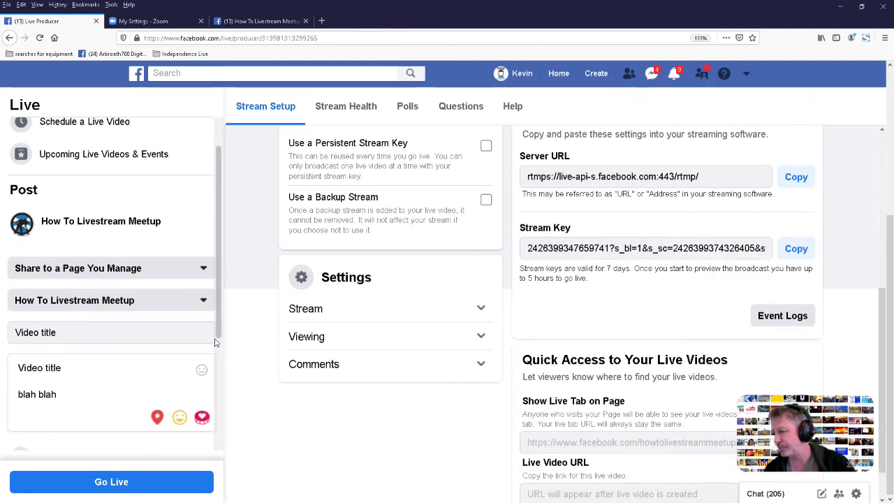
scroll(175, 346, "down", 4)
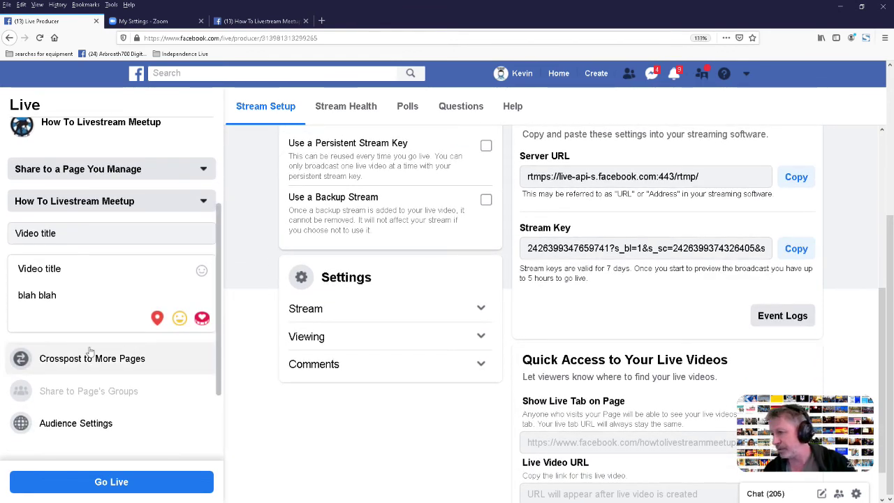
left_click(89, 358)
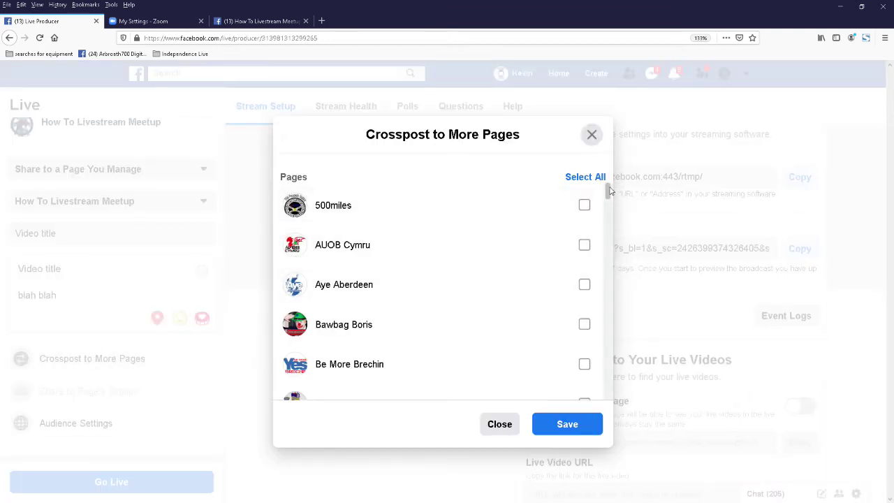
left_click_drag(609, 190, 609, 377)
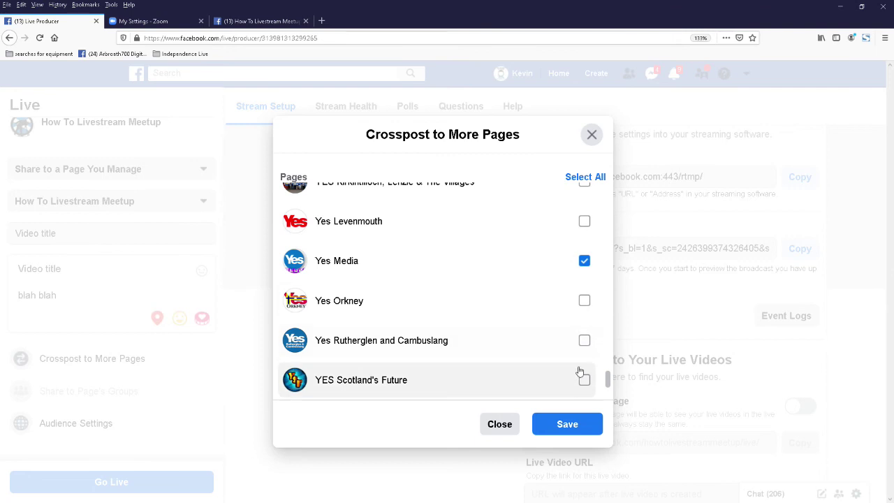
left_click(566, 427)
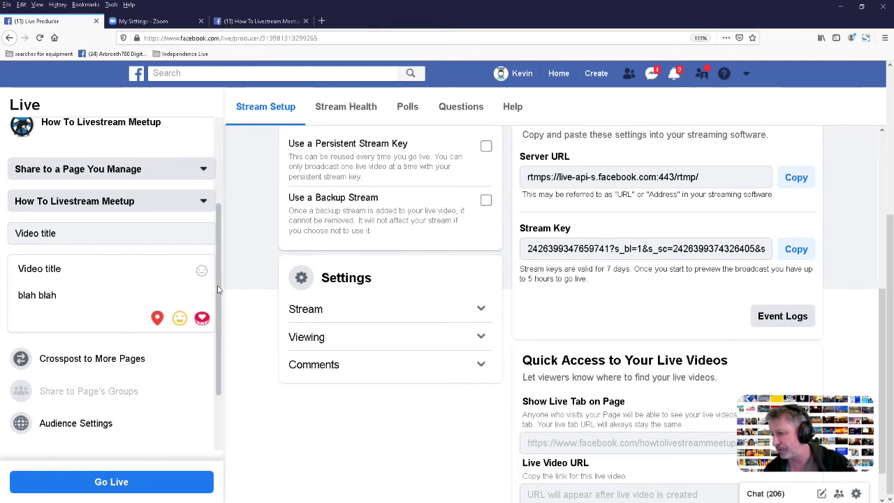
Go live on the Facebook page and switch to the Zoom meeting window
mouse_move(782, 429)
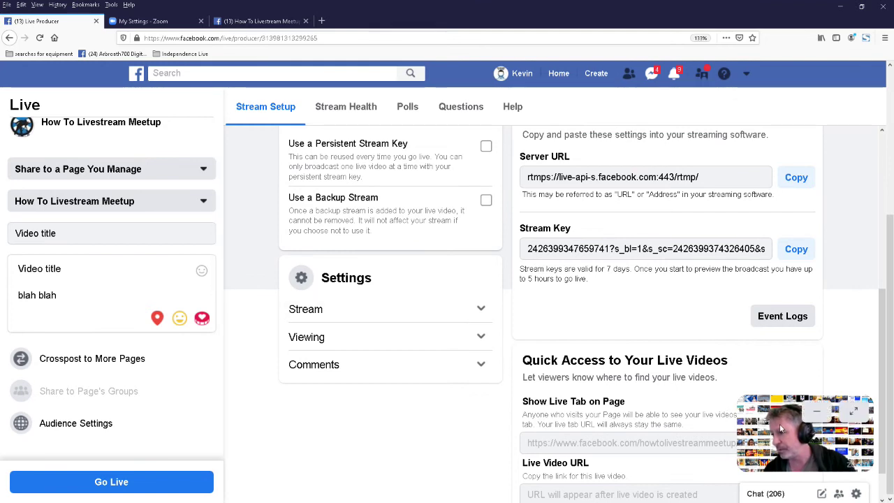
left_click(115, 487)
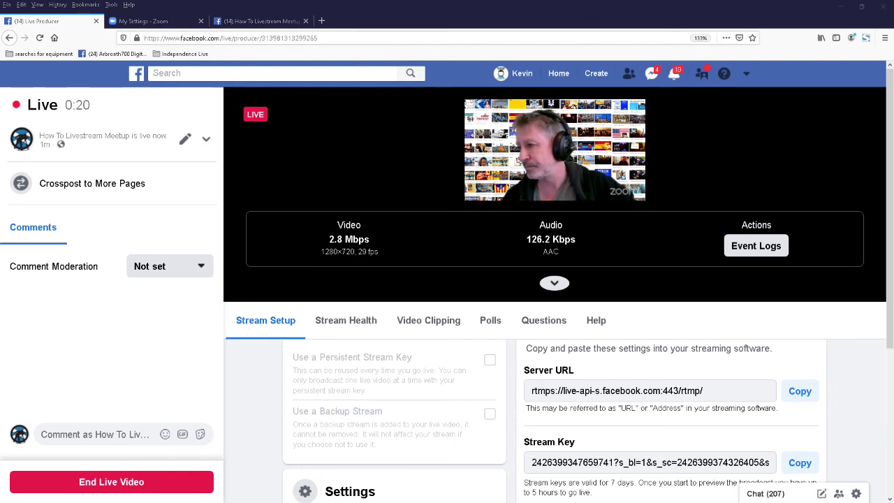
key("alt+Tab")
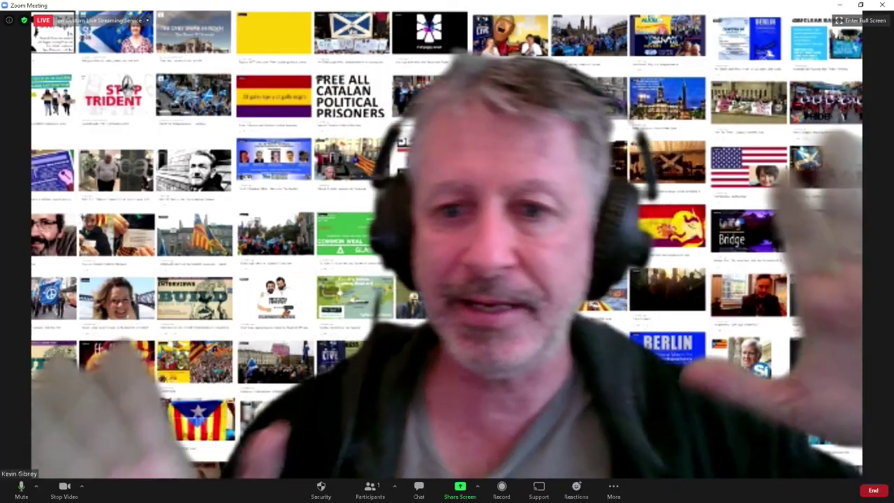